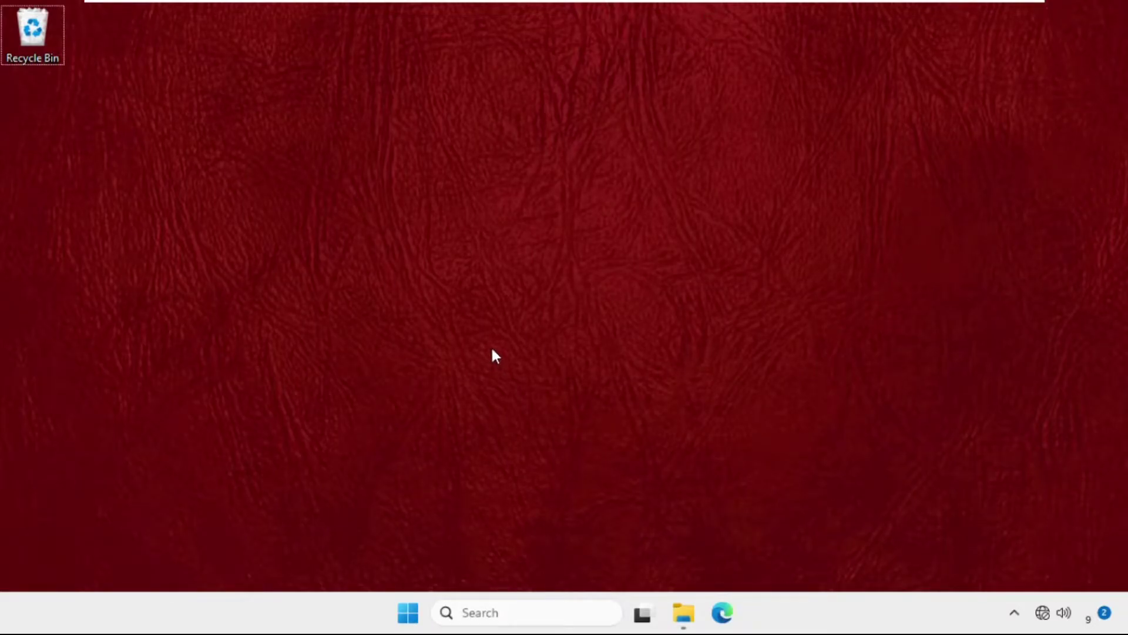
- Bring up the Run box from the Start button's quick-link menu and centre it on screen
{"action": "right_click", "coordinate": [411, 614]}
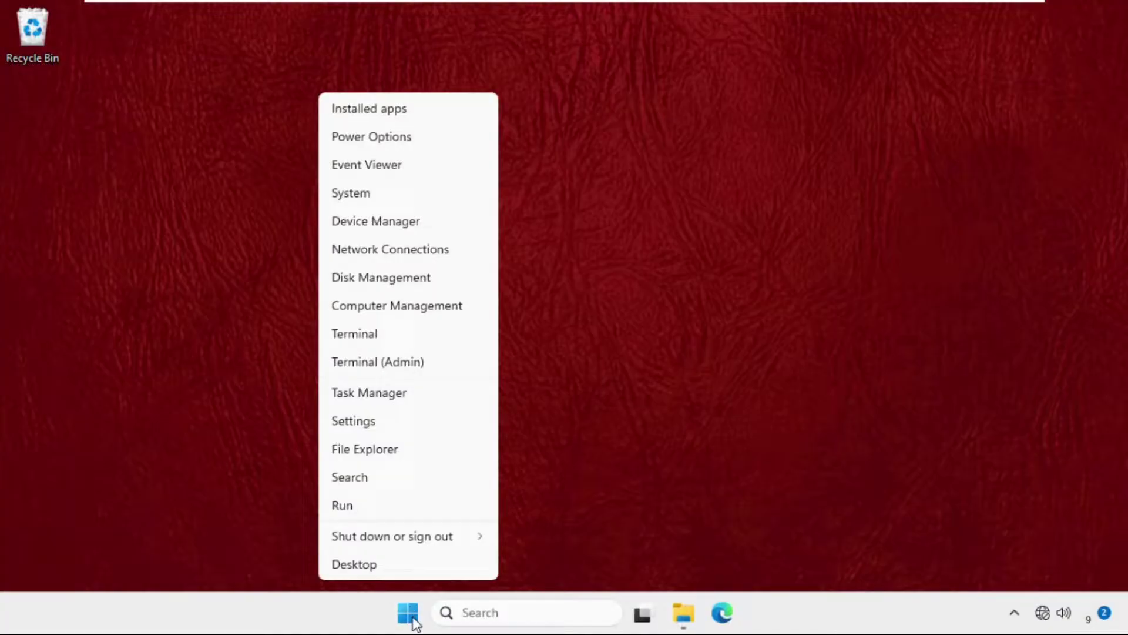
{"action": "left_click", "coordinate": [406, 509]}
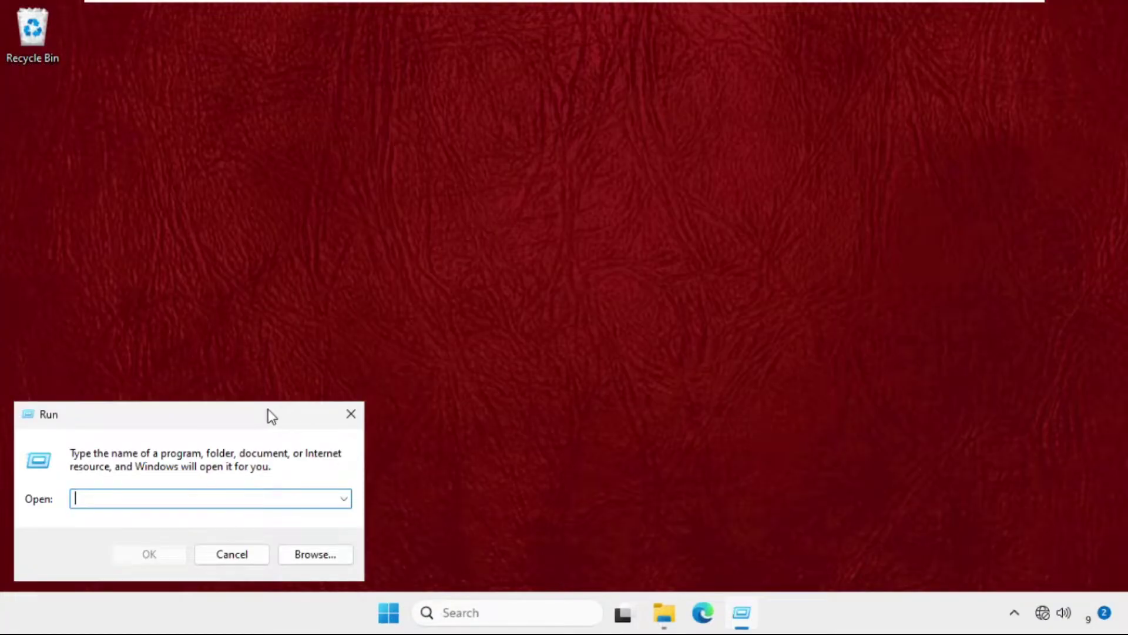
{"action": "left_click_drag", "start_coordinate": [268, 411], "coordinate": [616, 227]}
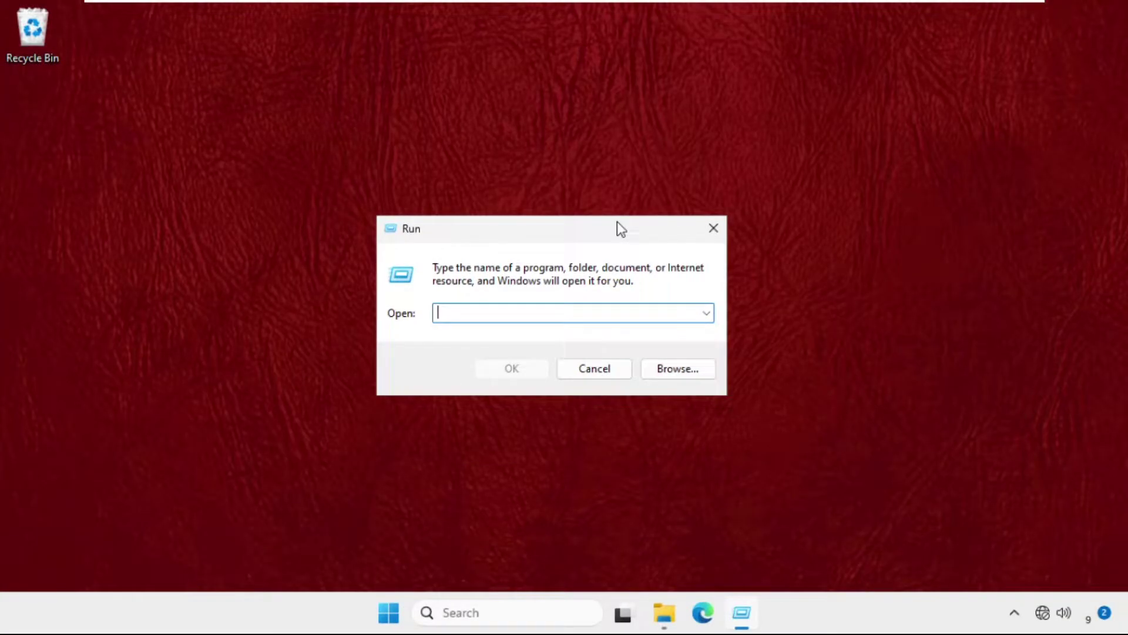
{"action": "type", "text": "sysd"}
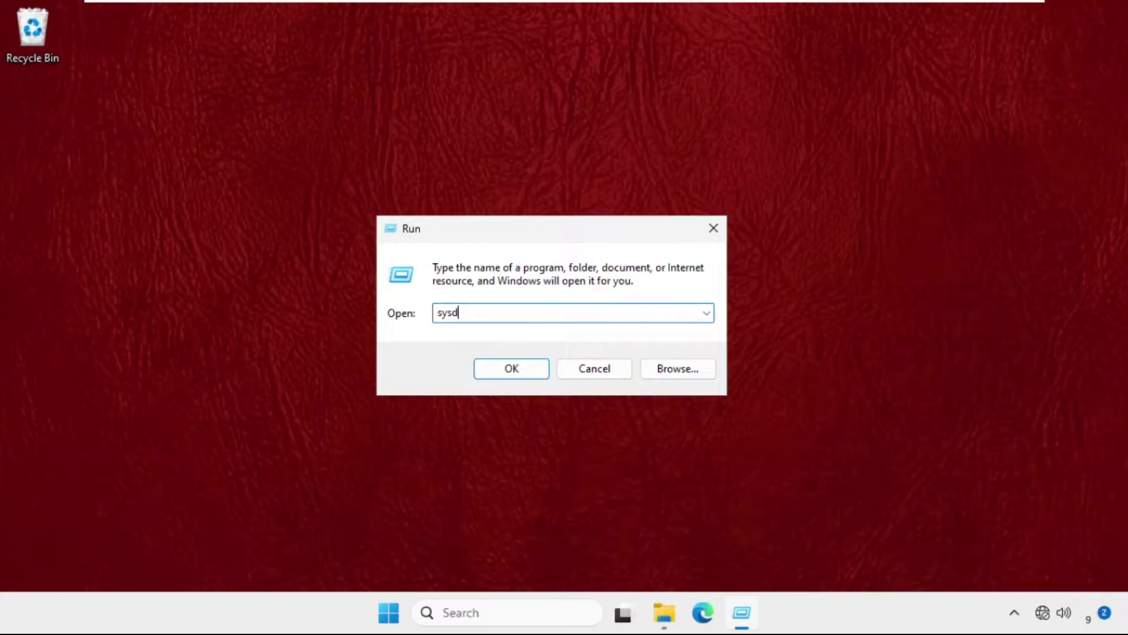
{"action": "type", "text": "m.cp"}
{"action": "type", "text": "l"}
- Launch sysdm.cpl and open Startup and Recovery from the Advanced page
{"action": "left_click", "coordinate": [527, 371]}
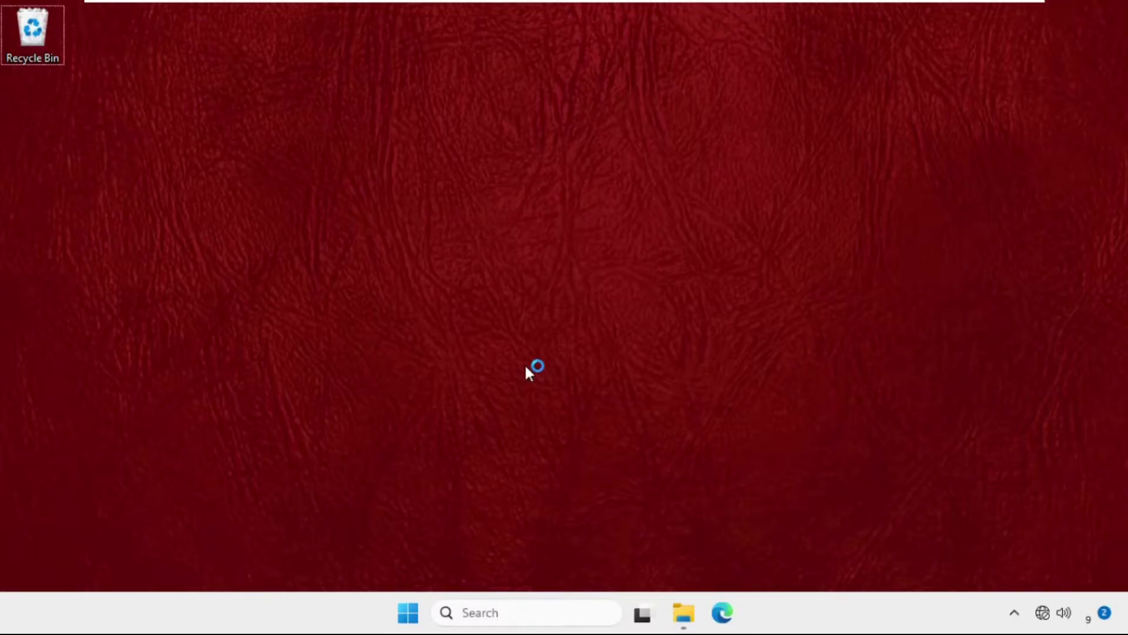
{"action": "left_click_drag", "start_coordinate": [169, 110], "coordinate": [508, 90]}
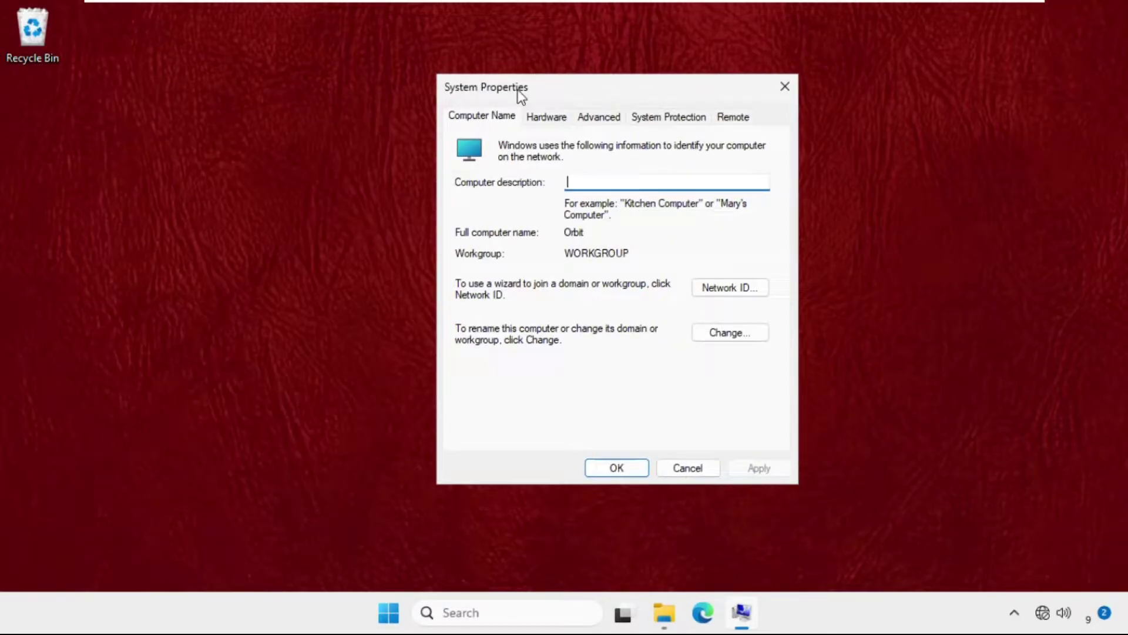
{"action": "left_click", "coordinate": [607, 119]}
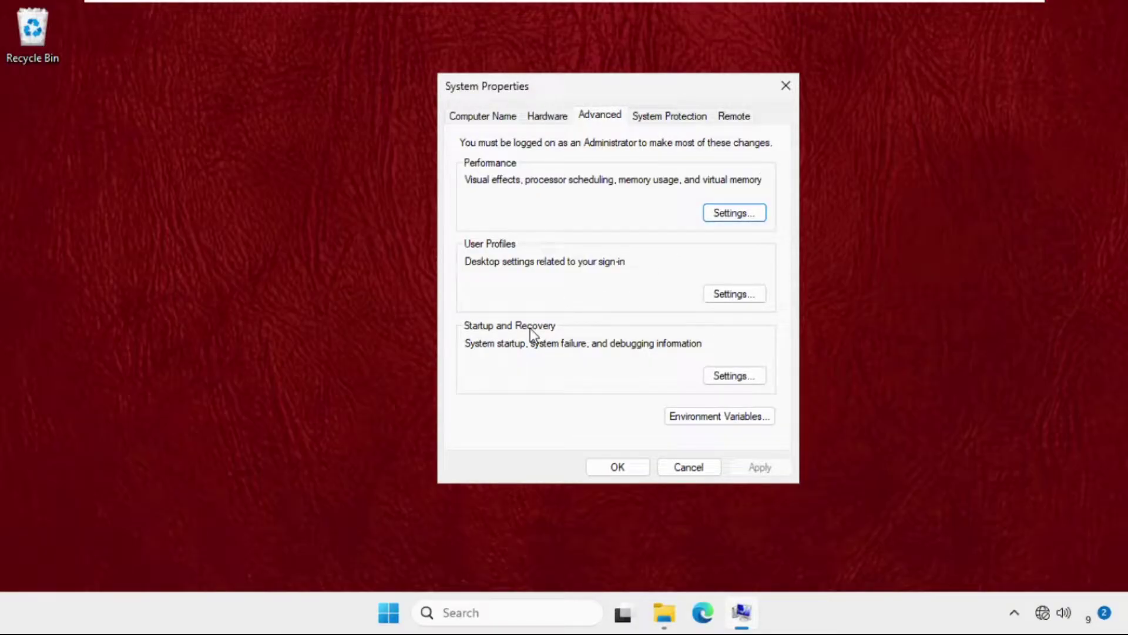
{"action": "left_click", "coordinate": [732, 379]}
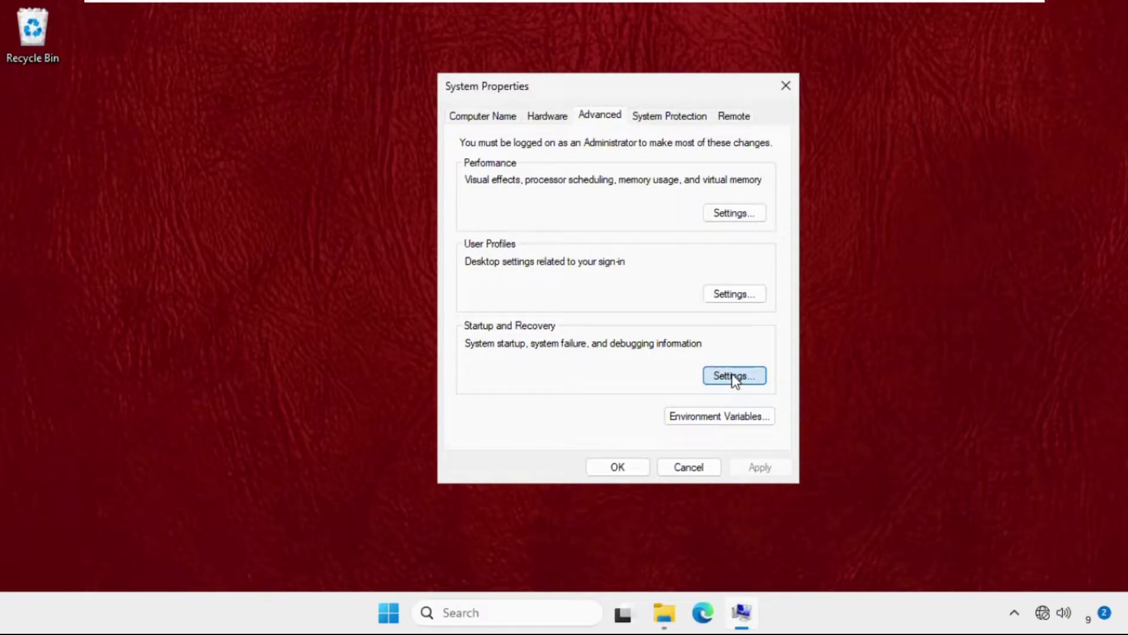
{"action": "left_click_drag", "start_coordinate": [607, 115], "coordinate": [381, 62]}
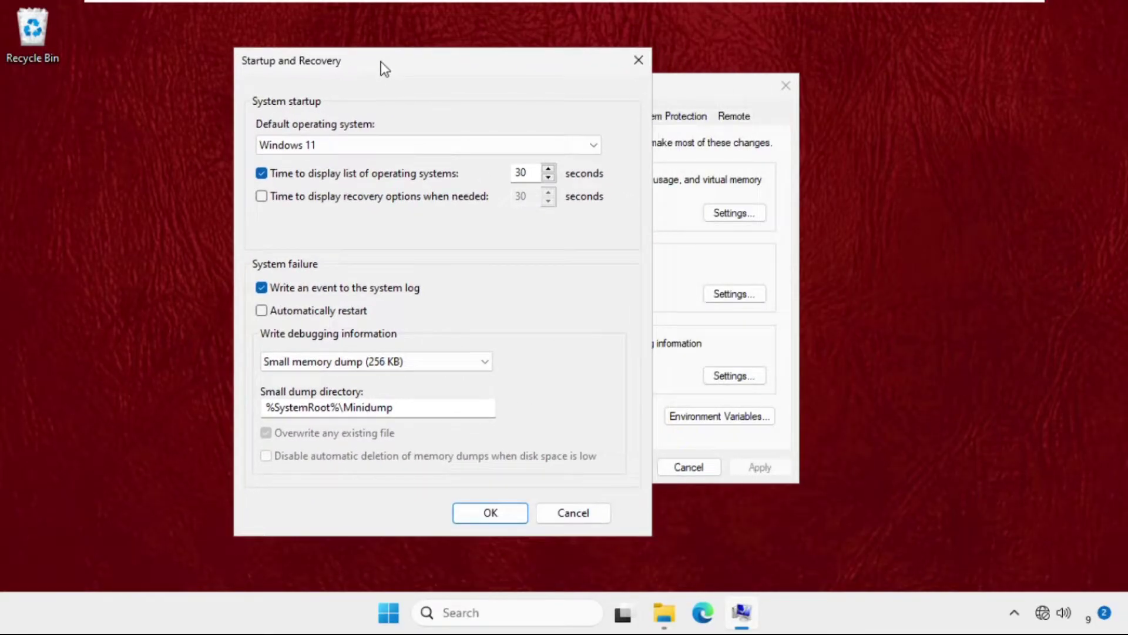
- Set debugging information to Complete memory dump, confirm the restart notice, and close System Properties
{"action": "left_click", "coordinate": [300, 361]}
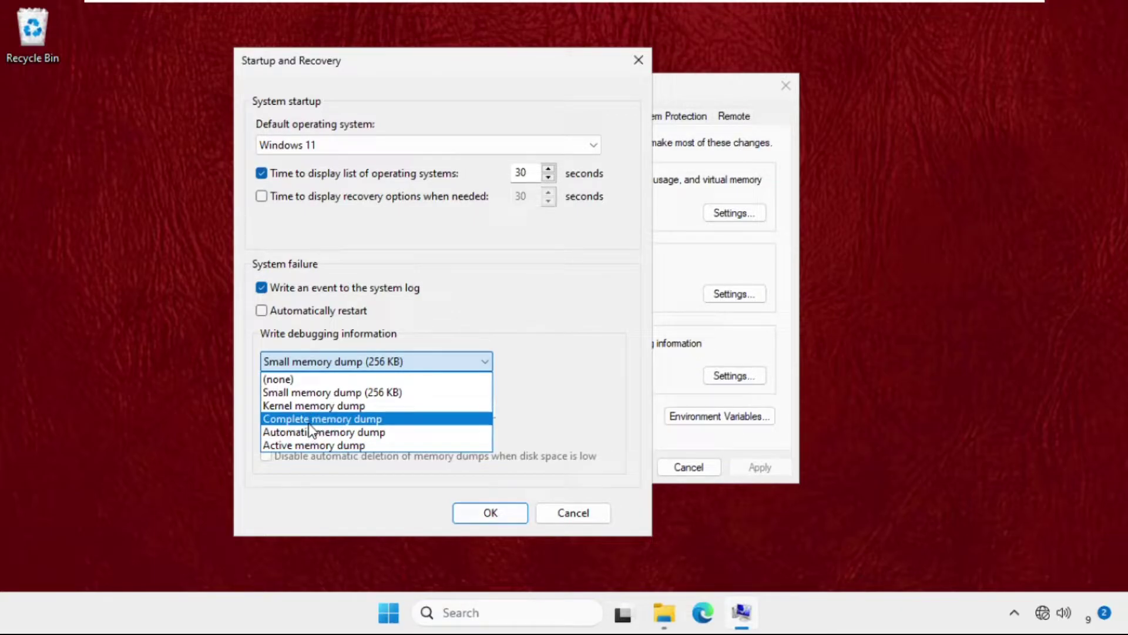
{"action": "left_click", "coordinate": [308, 419]}
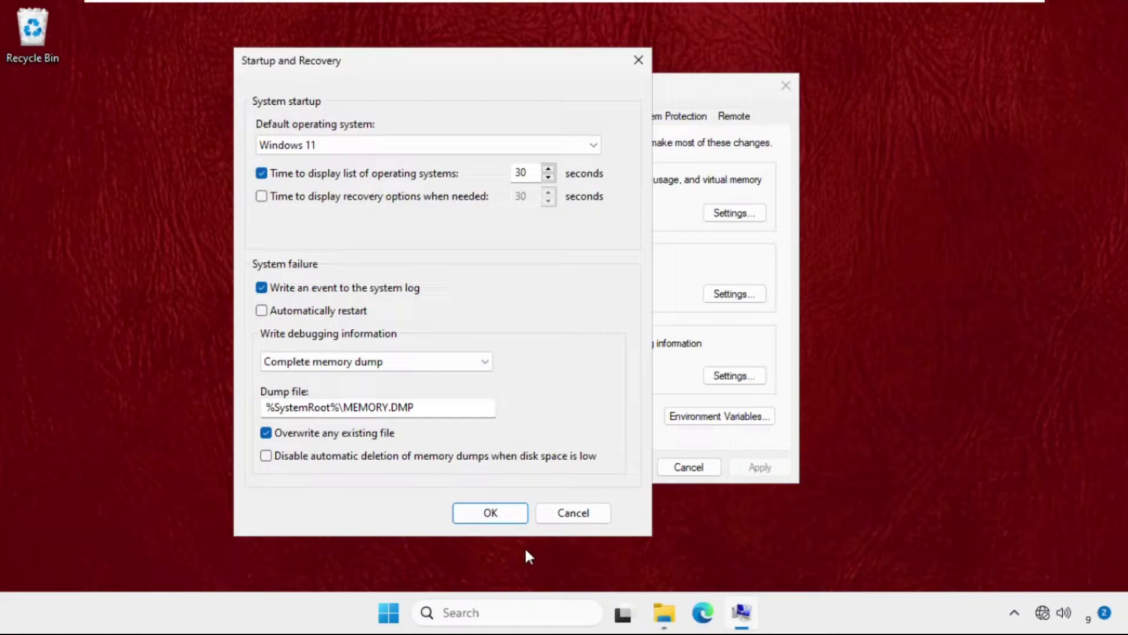
{"action": "left_click", "coordinate": [516, 518]}
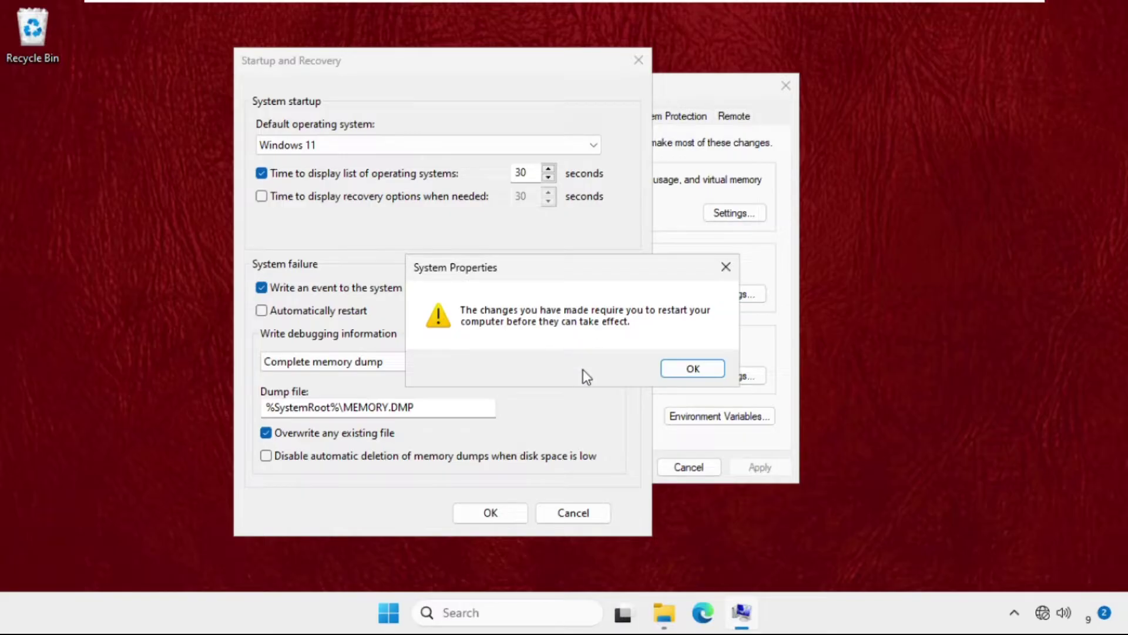
{"action": "left_click", "coordinate": [675, 372]}
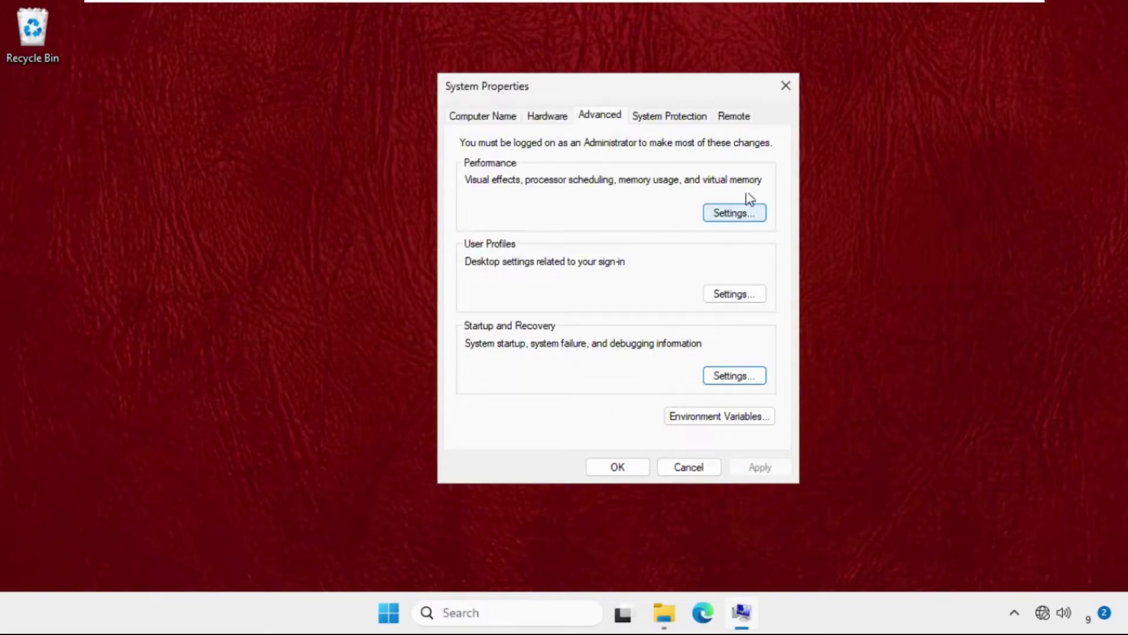
{"action": "left_click", "coordinate": [793, 80]}
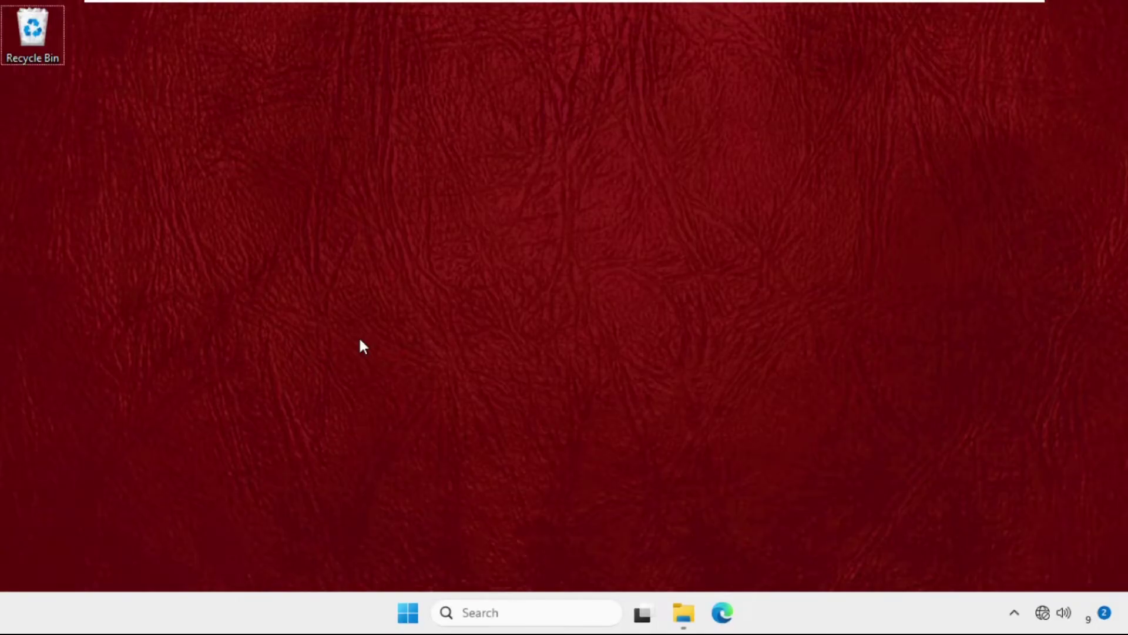
- Open %localappdata% in File Explorer from the Run box
{"action": "right_click", "coordinate": [407, 612]}
{"action": "left_click", "coordinate": [379, 507]}
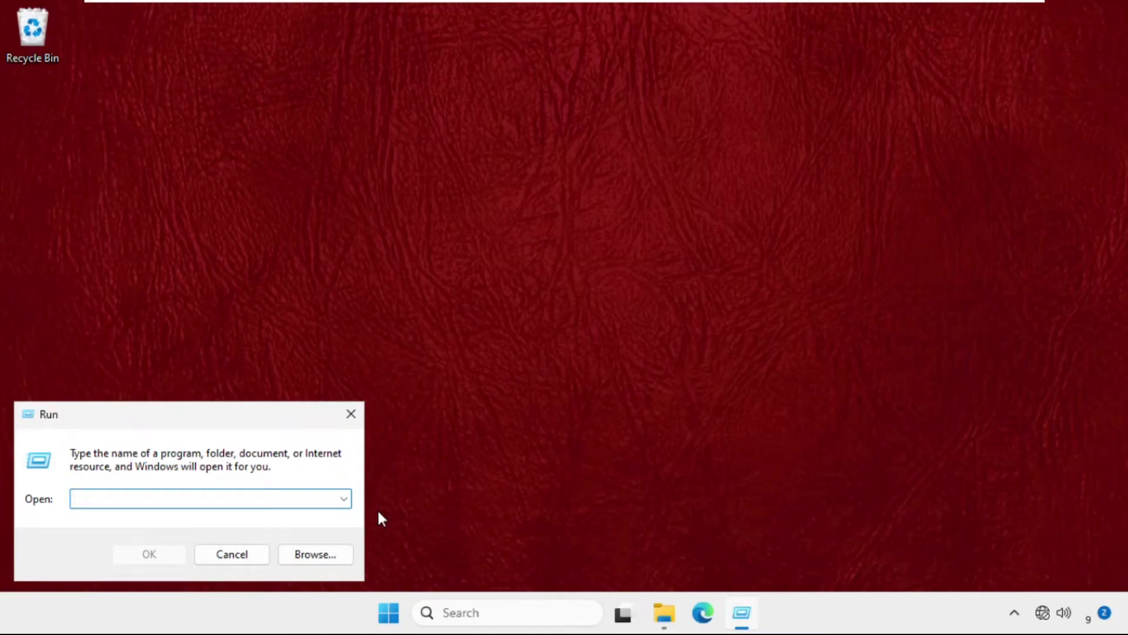
{"action": "type", "text": "%"}
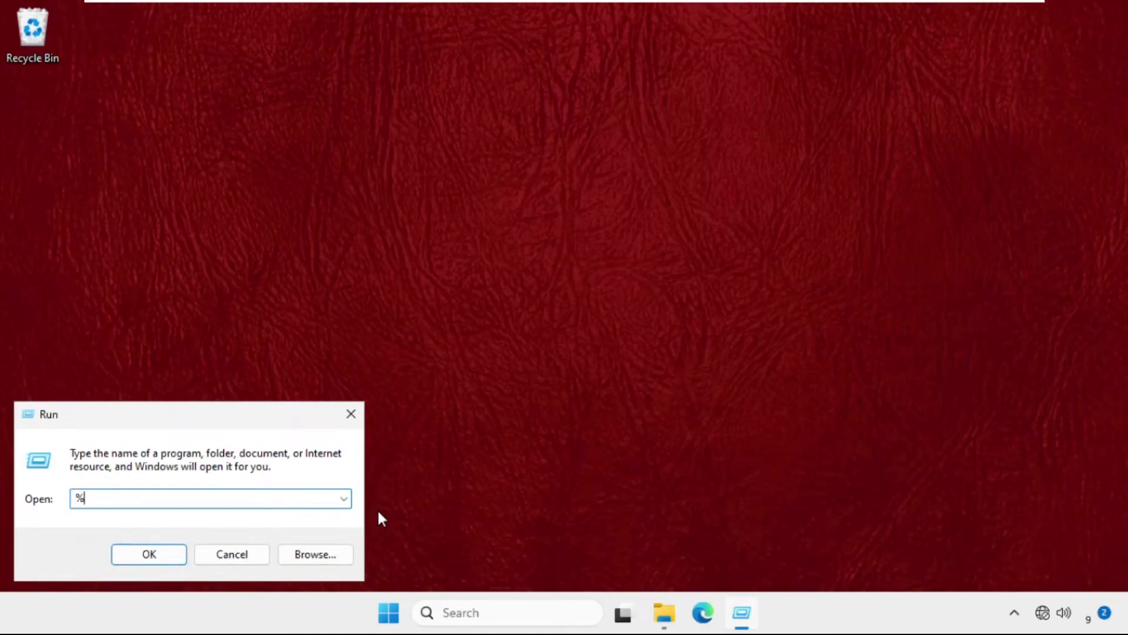
{"action": "type", "text": "localappdat"}
{"action": "type", "text": "a%"}
{"action": "key", "text": "Return"}
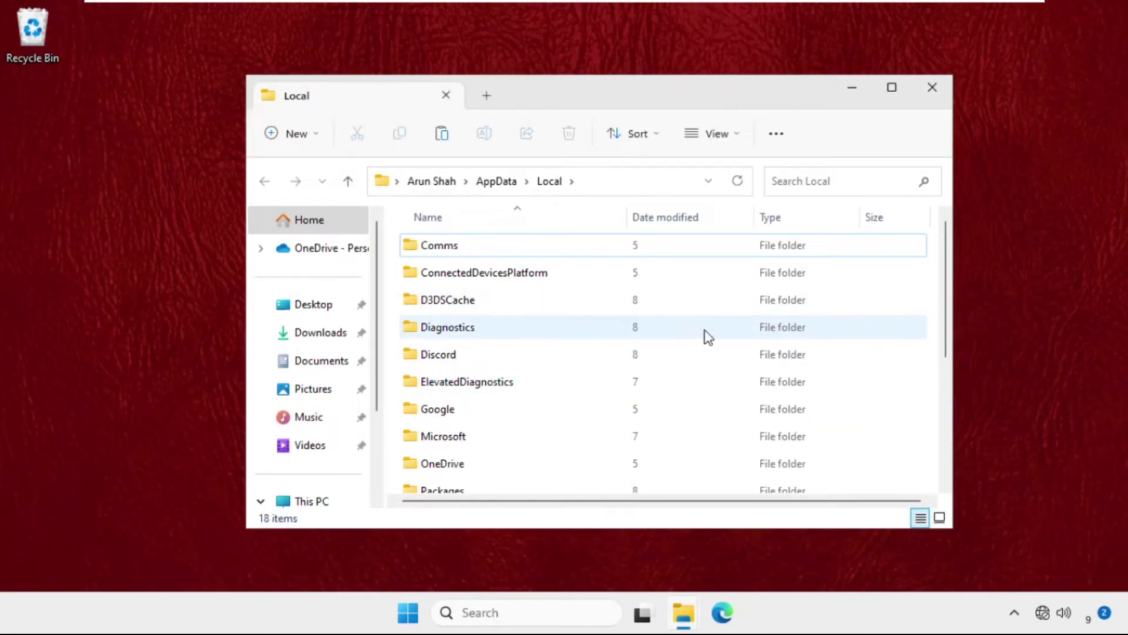
{"action": "scroll", "coordinate": [480, 366], "scroll_direction": "down", "scroll_amount": 3}
- Delete the Roblox folder from AppData\Local and close File Explorer
{"action": "key", "text": "ctrl+v"}
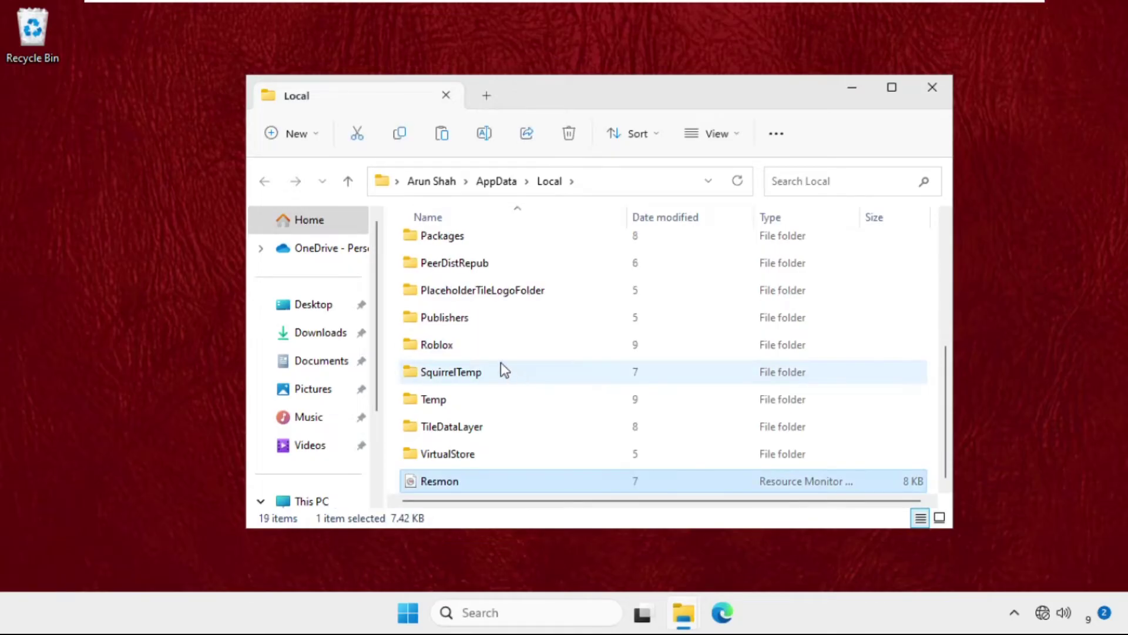
{"action": "left_click", "coordinate": [570, 133]}
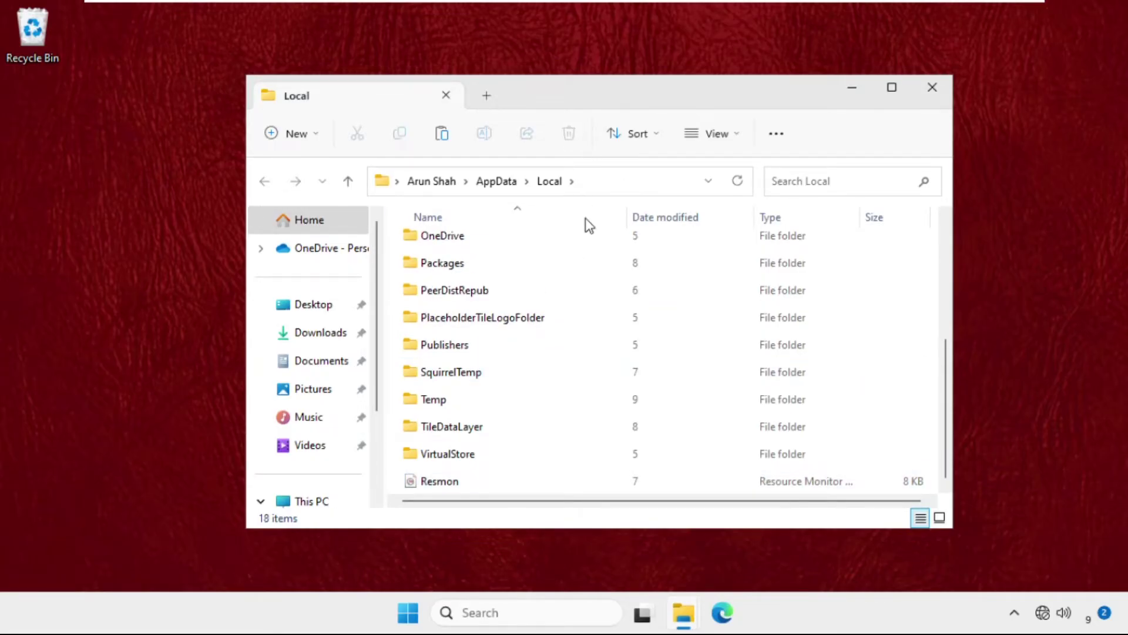
{"action": "left_click", "coordinate": [934, 87]}
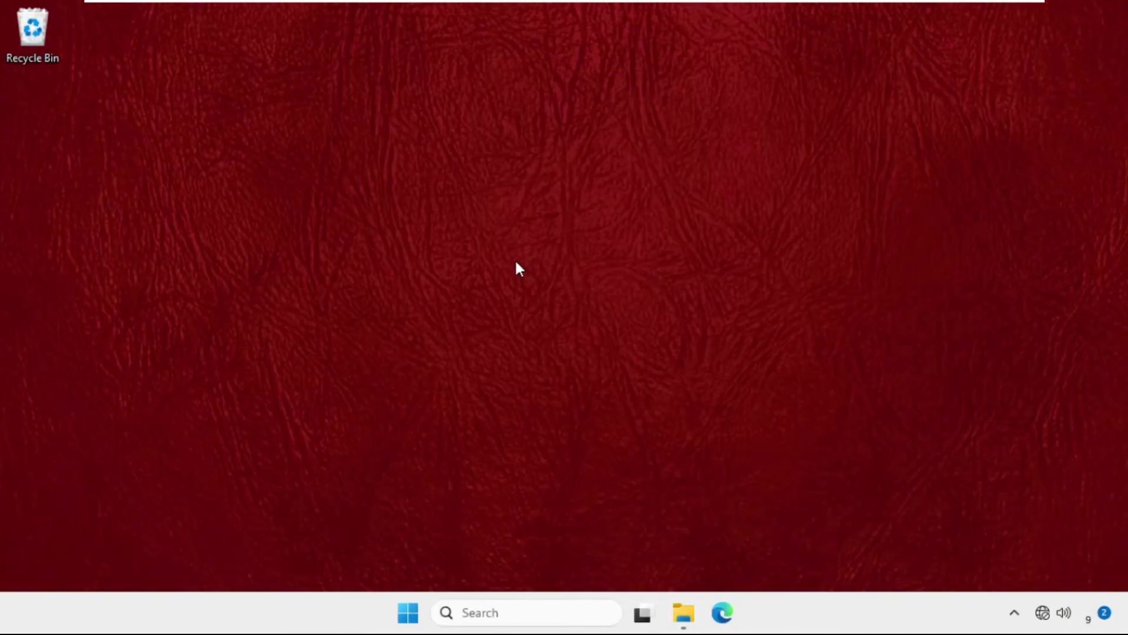
- Show the Start menu's power options, including Restart
{"action": "left_click", "coordinate": [408, 612]}
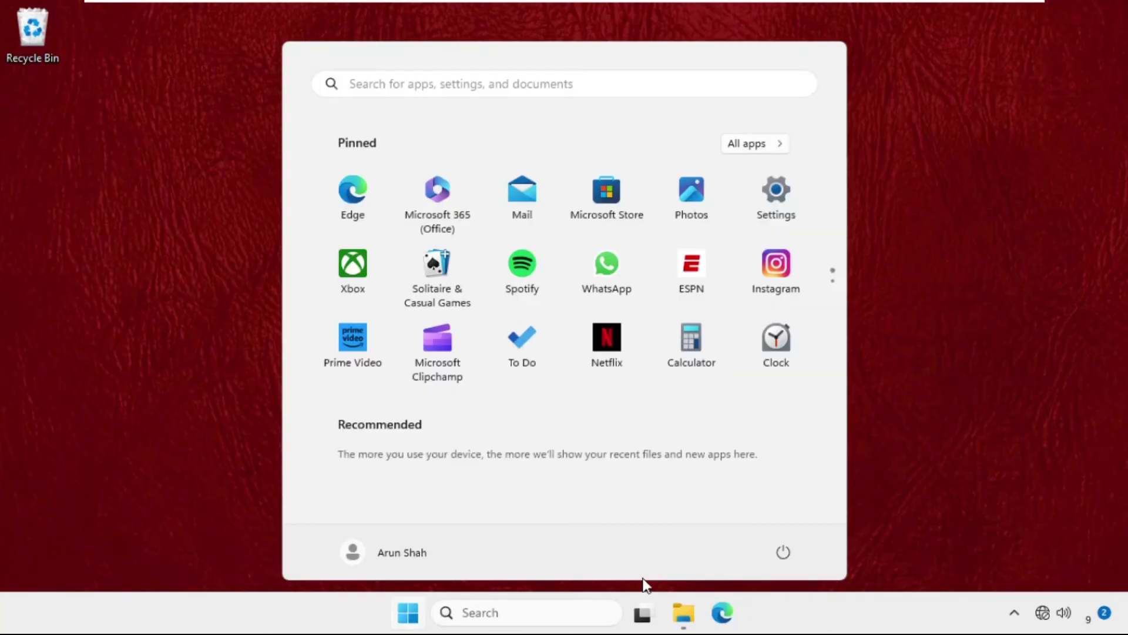
{"action": "left_click", "coordinate": [781, 549]}
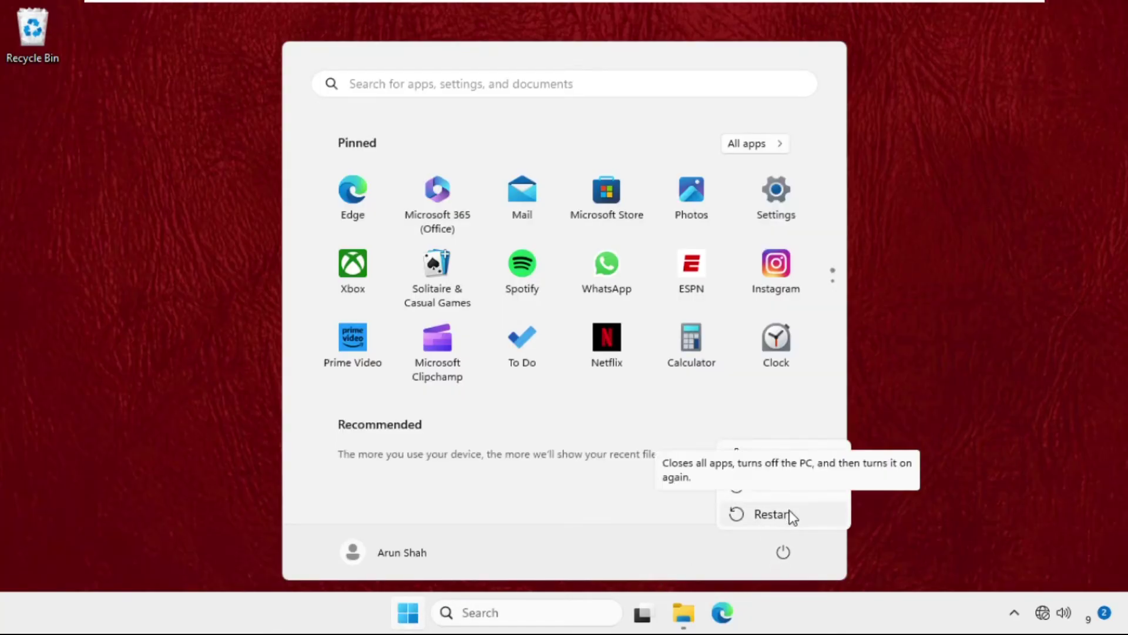